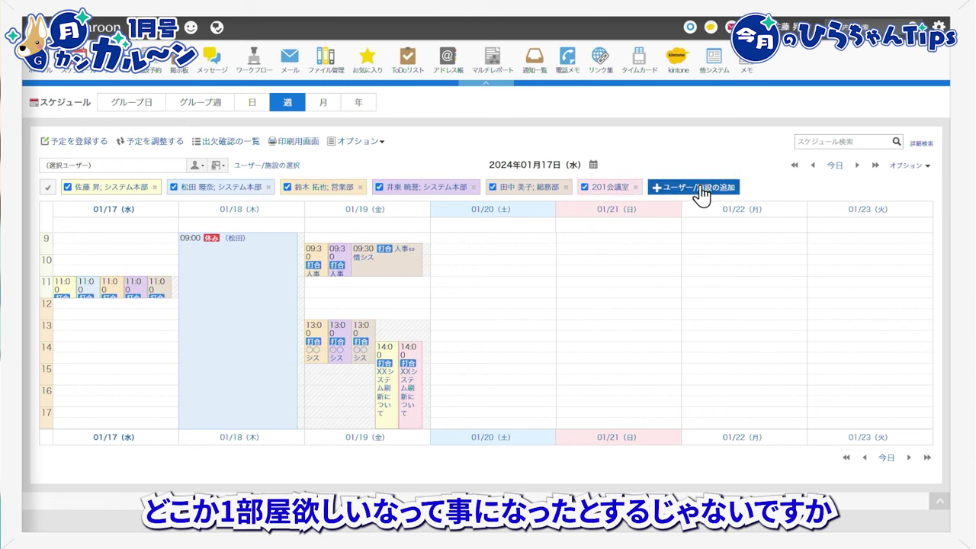
- Add 202会議室 to the displayed week schedule and preview the 14:00 booking of 201会議室 on 01/19
text(202)
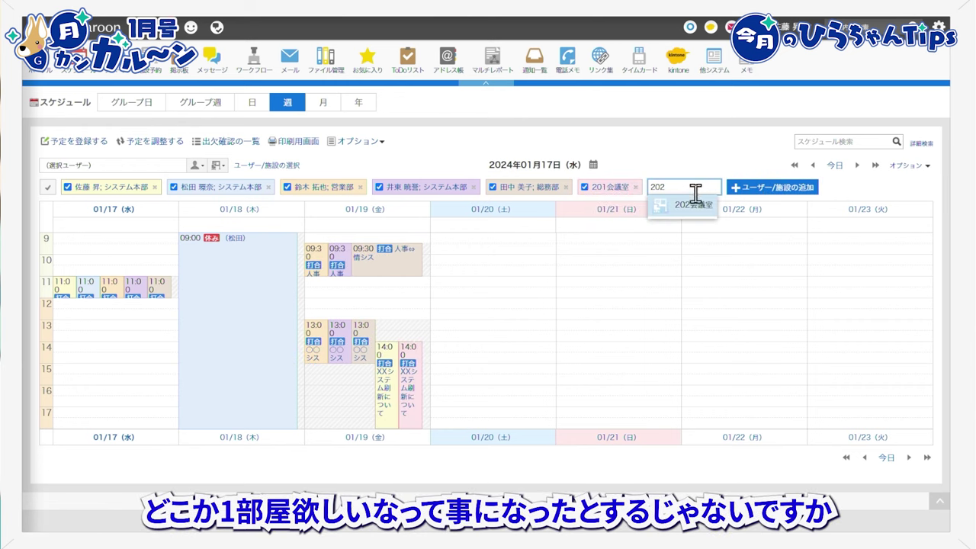
click(693, 205)
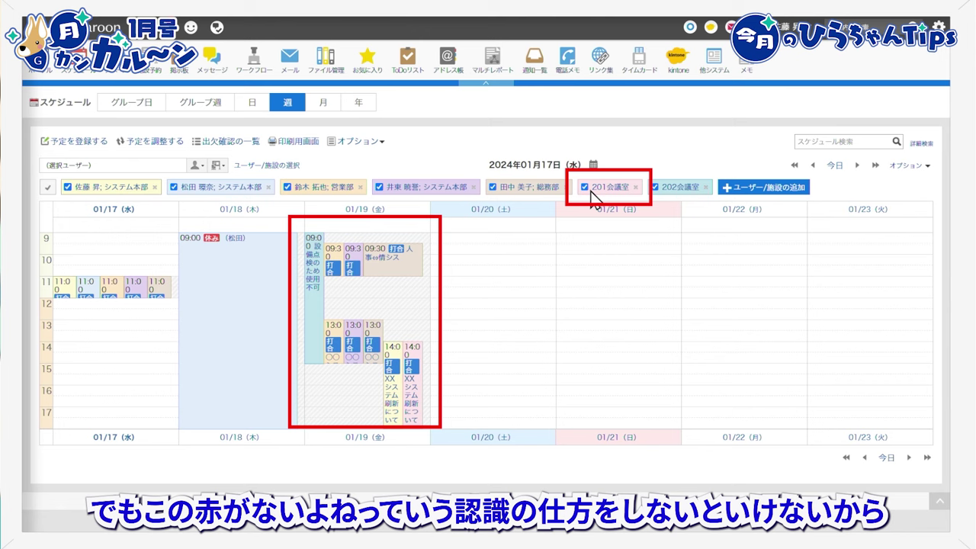
mouse_move(409, 374)
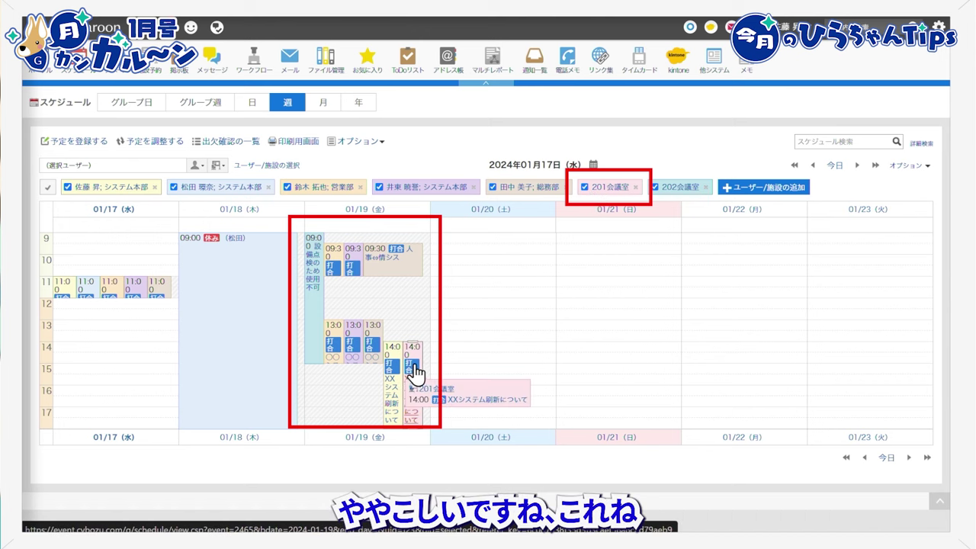
- Start a new event on 01/19 in the detailed registration form, with the 打合 category and the title ○○プロジェクト
click(397, 231)
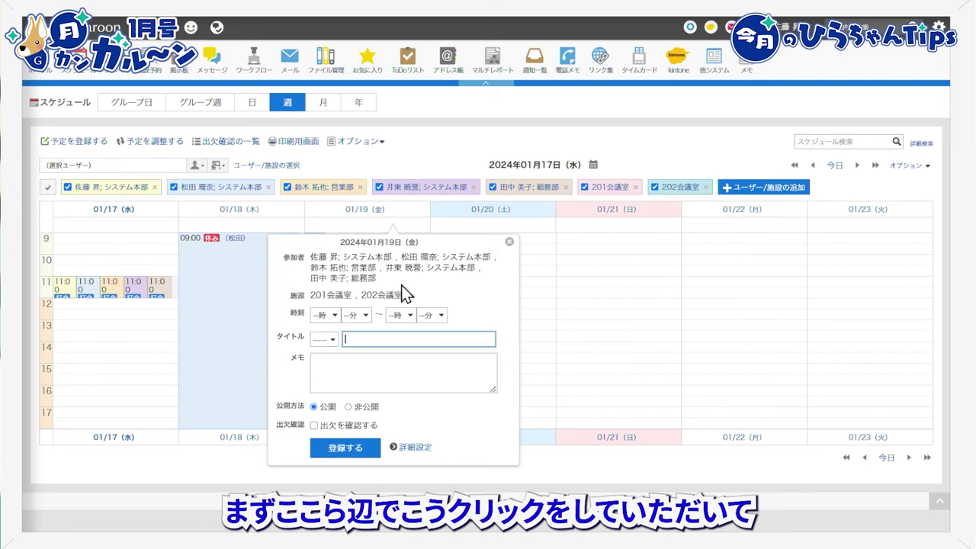
click(412, 450)
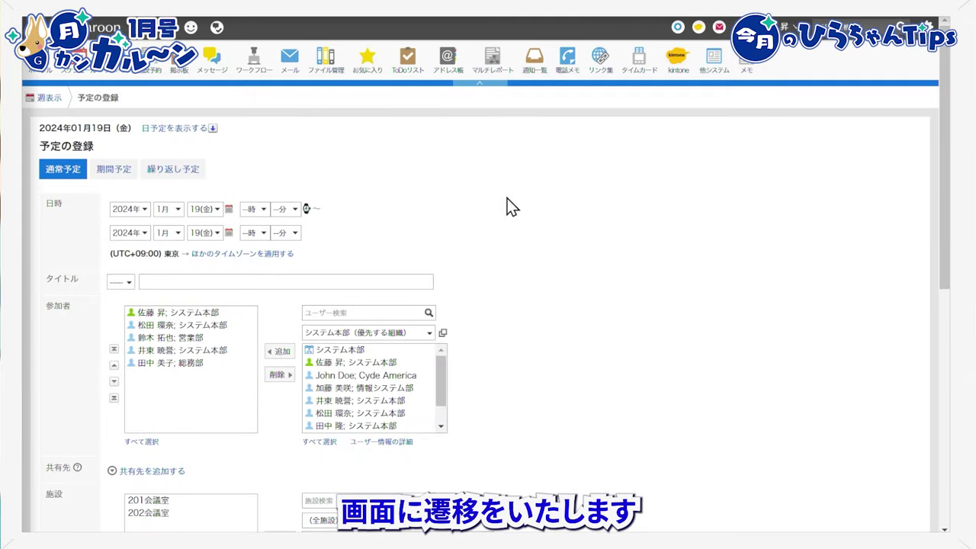
click(120, 282)
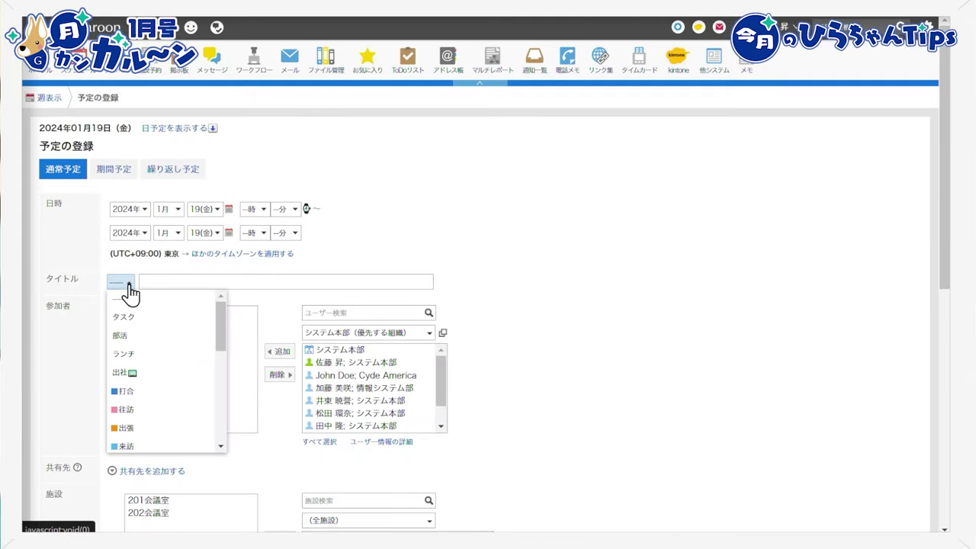
click(125, 391)
click(220, 282)
text(○○プロジェクト)
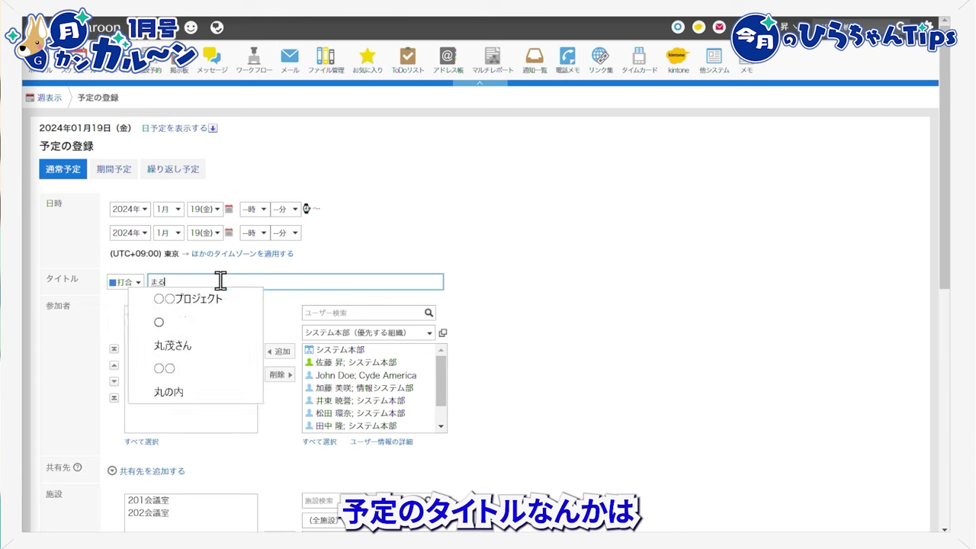
click(493, 231)
- Set the event's time to 10:00–11:00 on 01/19
scroll(496, 237, down, 5)
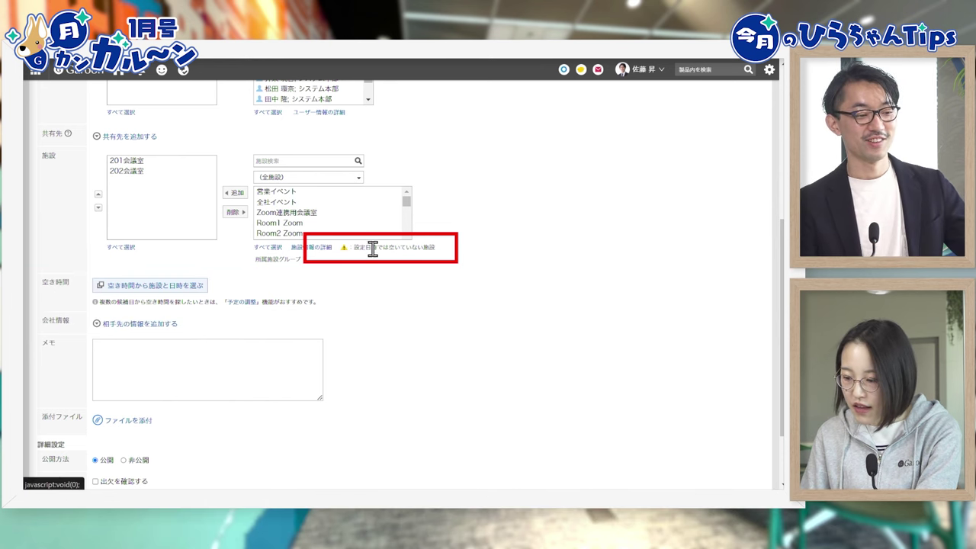
scroll(347, 253, up, 3)
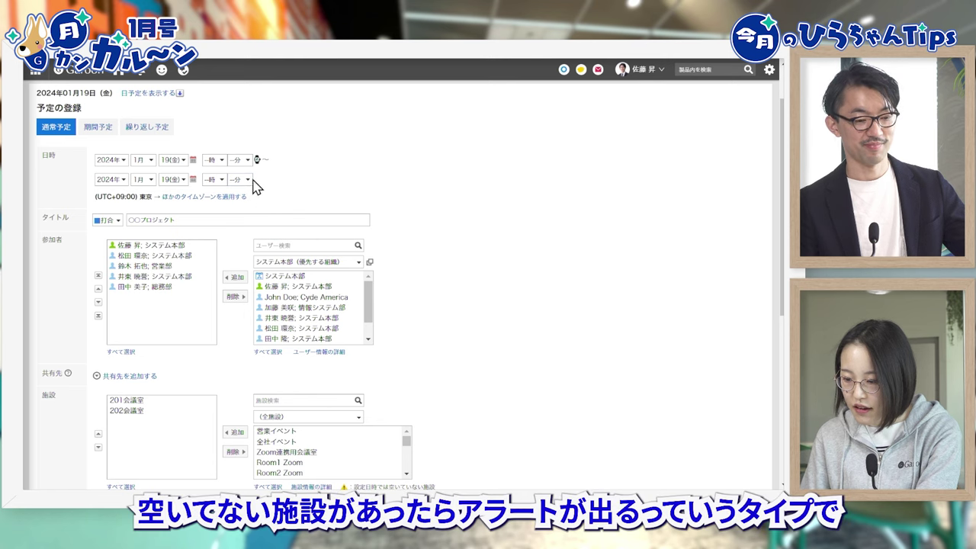
click(216, 160)
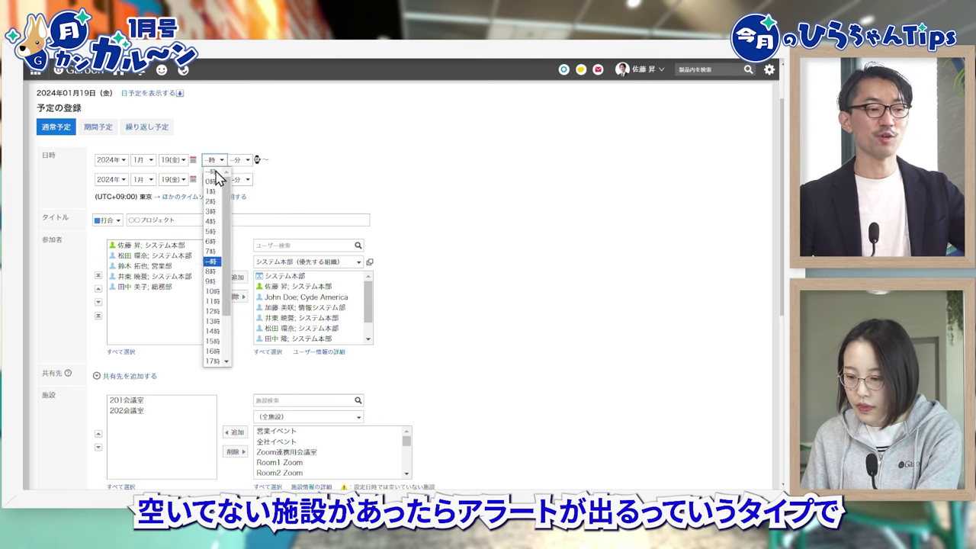
click(212, 291)
click(213, 179)
click(214, 301)
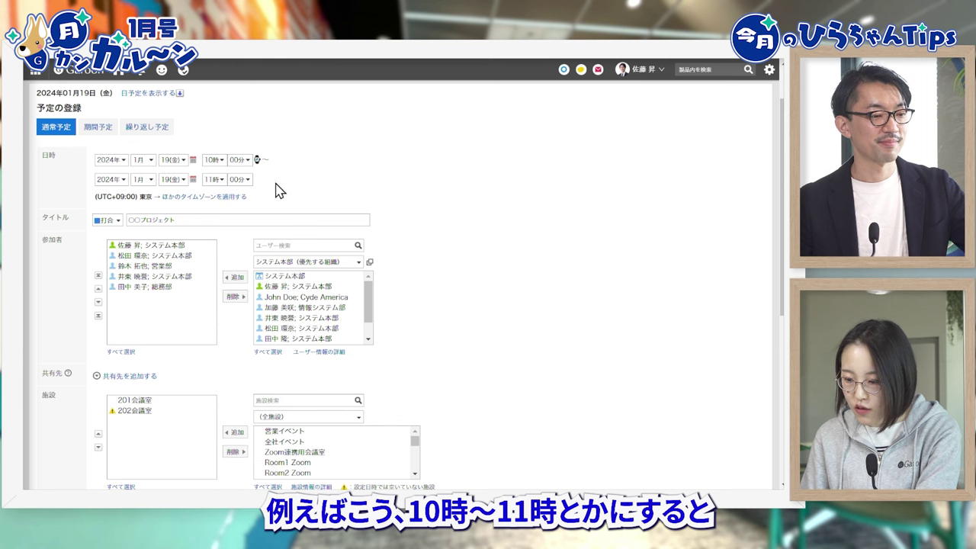
- Check the availability marks of 201会議室 and 202会議室 in the event's selected facilities
scroll(361, 206, down, 3)
click(122, 233)
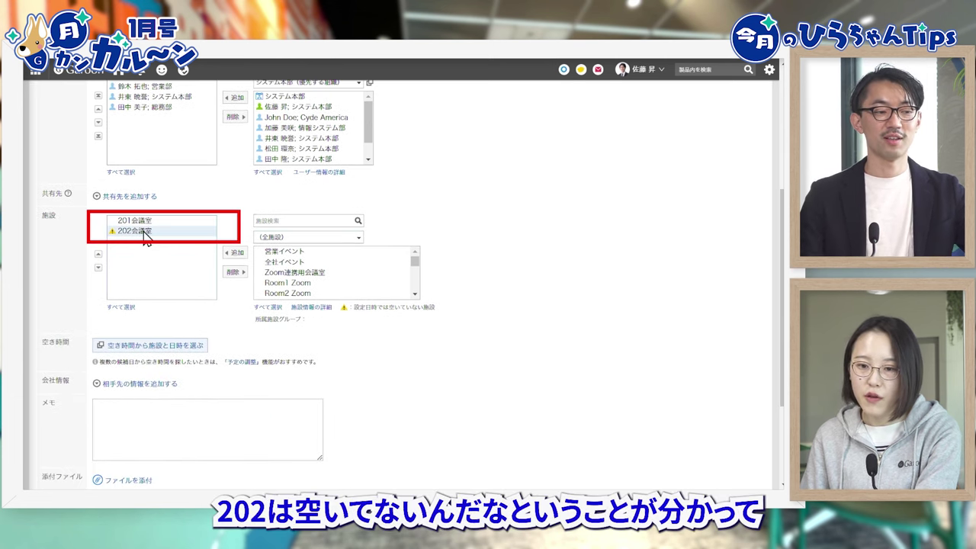
click(153, 222)
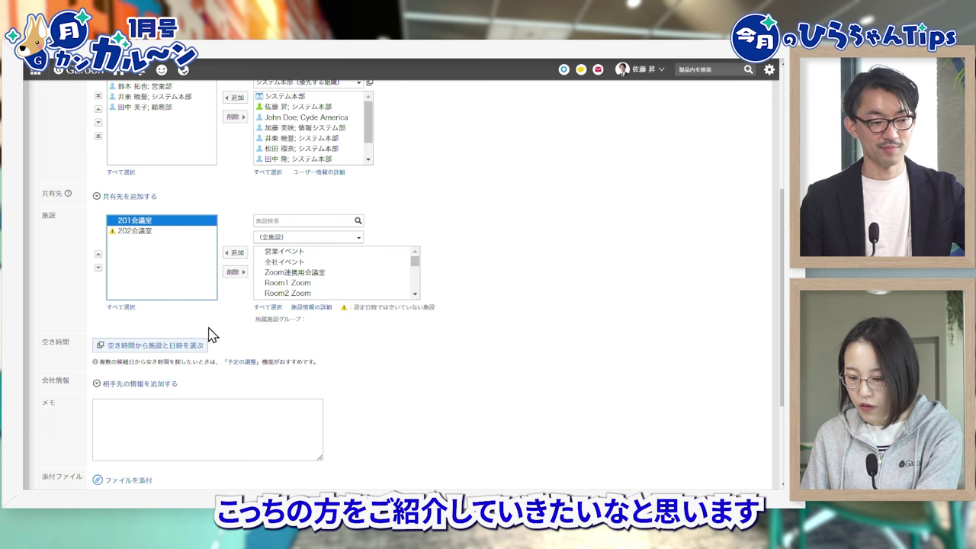
- Open the free-time view for choosing facilities and times, and set the time to 11:00–12:00
click(164, 350)
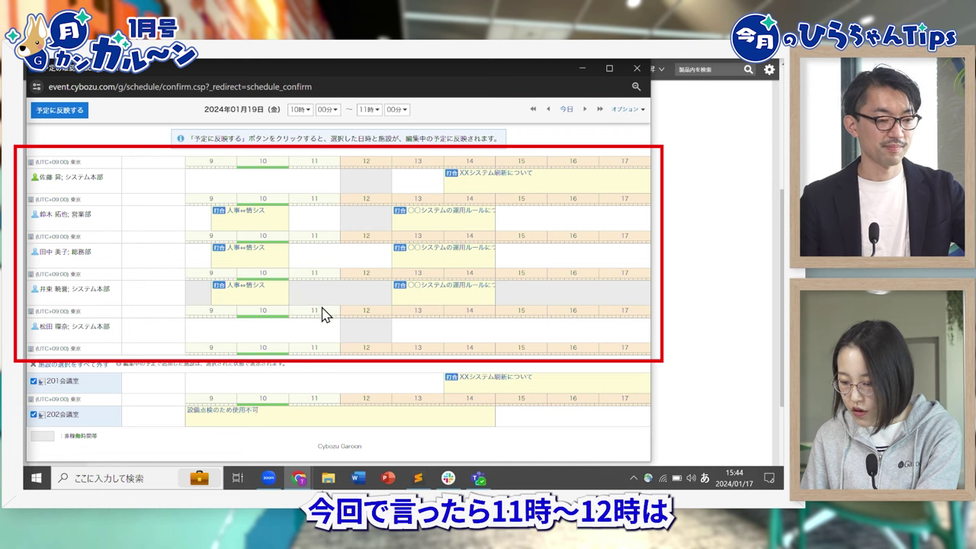
click(302, 111)
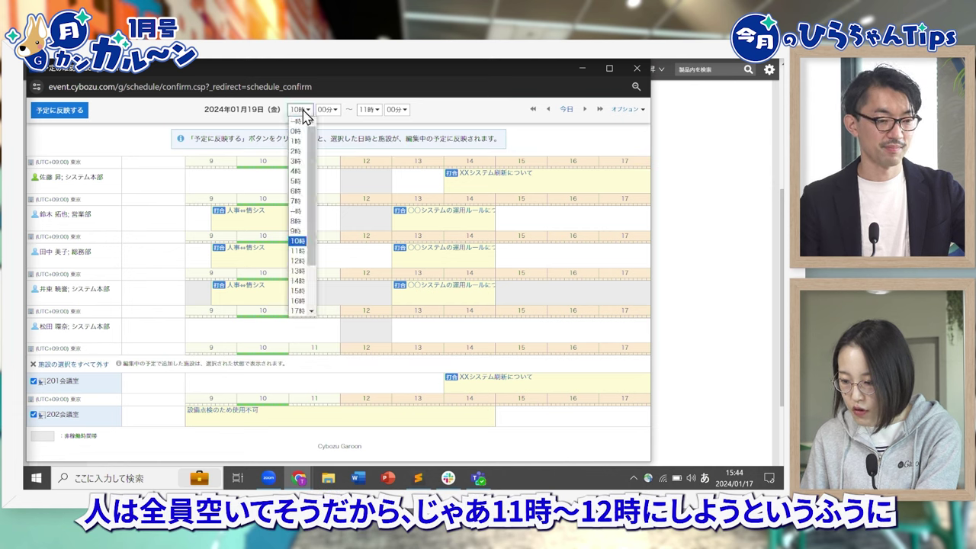
click(299, 247)
click(368, 109)
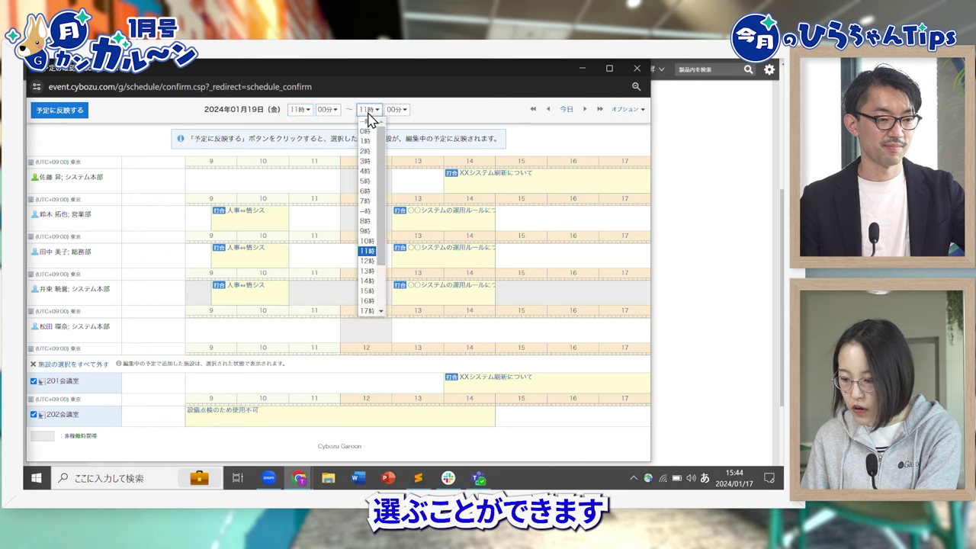
click(376, 255)
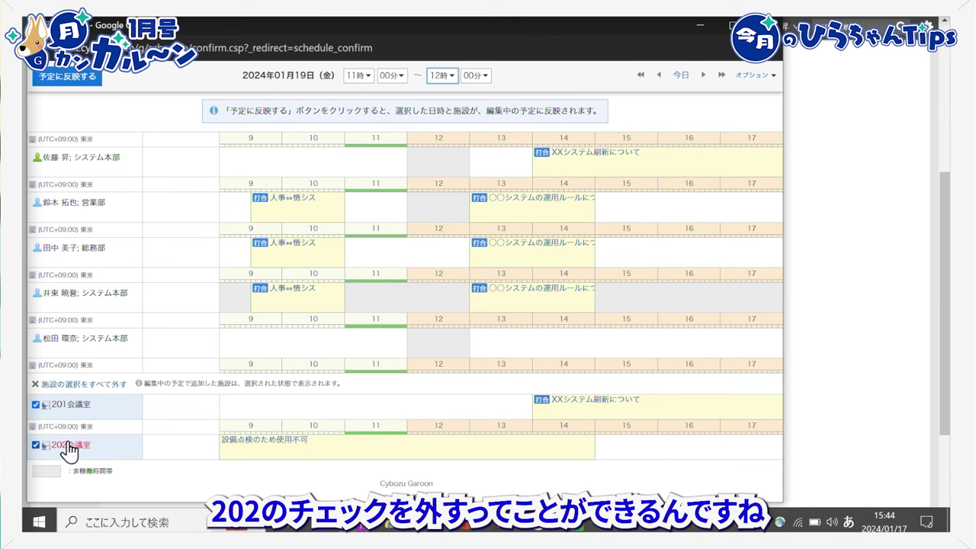
- Deselect 202会議室 and apply the chosen time and facility to the event being edited
click(36, 445)
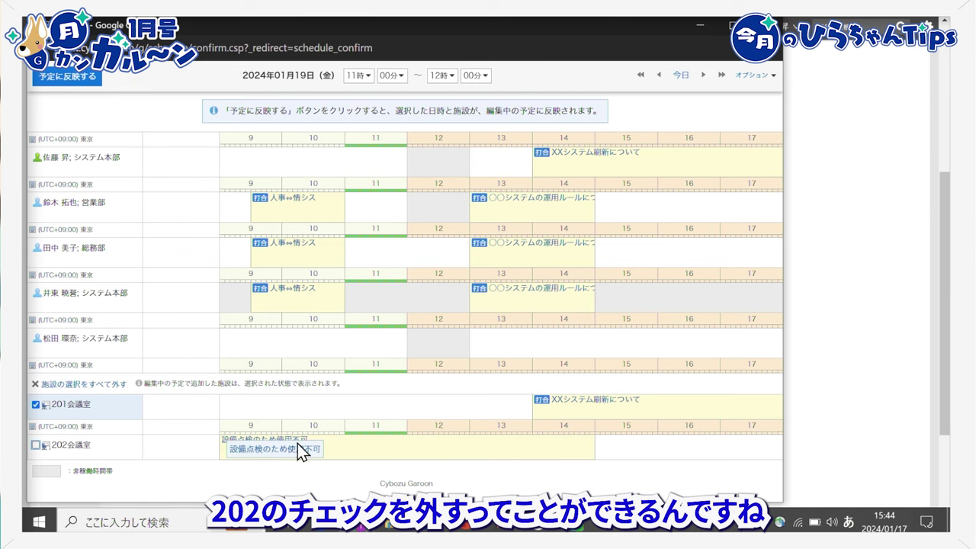
click(90, 79)
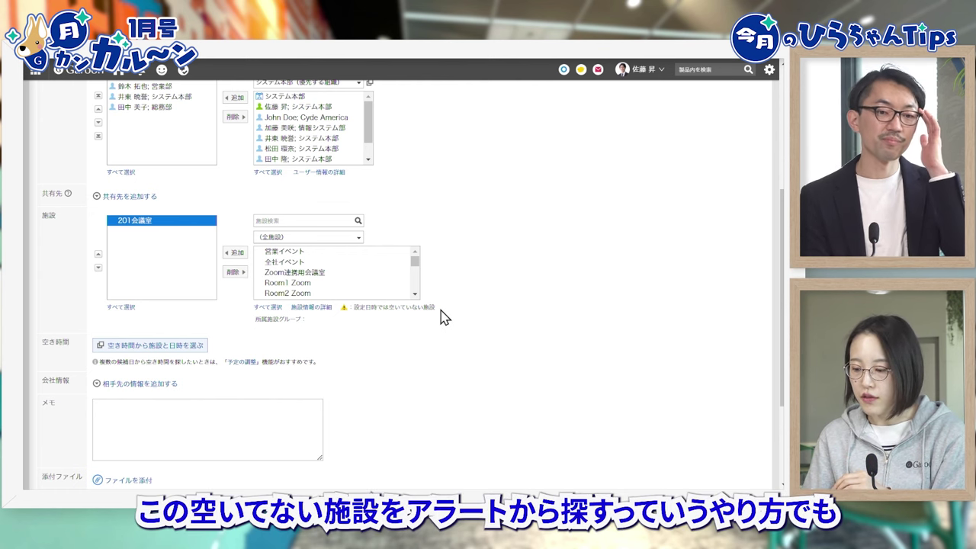
drag(444, 317, 342, 310)
click(353, 305)
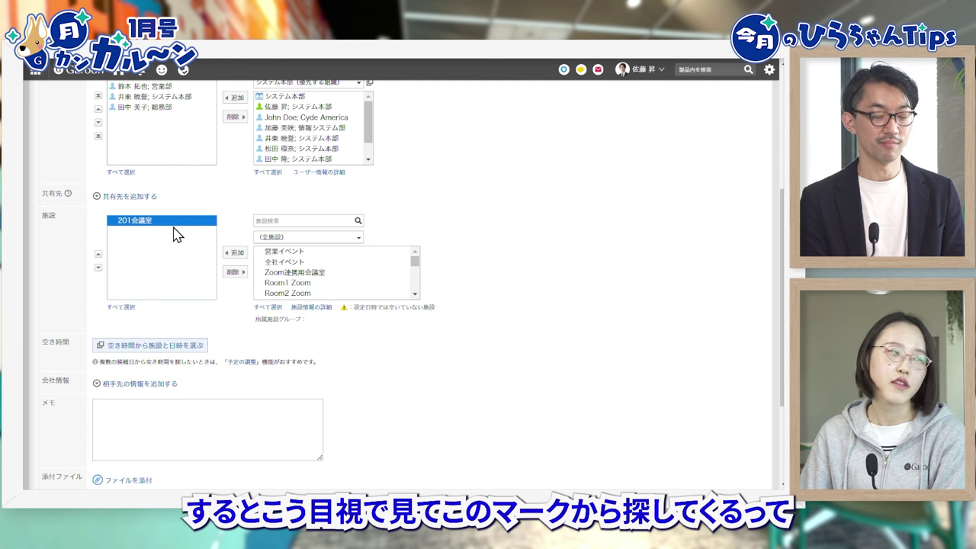
- Examine the availability of the participants and 201会議室 on 01/17 and 01/18 in the free-time view, and close it without applying changes
scroll(207, 220, up, 3)
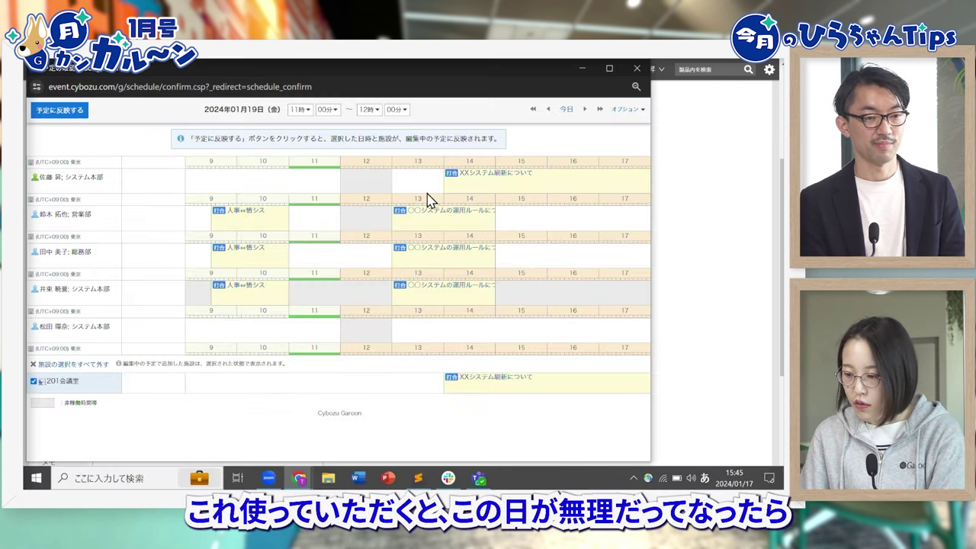
click(550, 109)
click(547, 109)
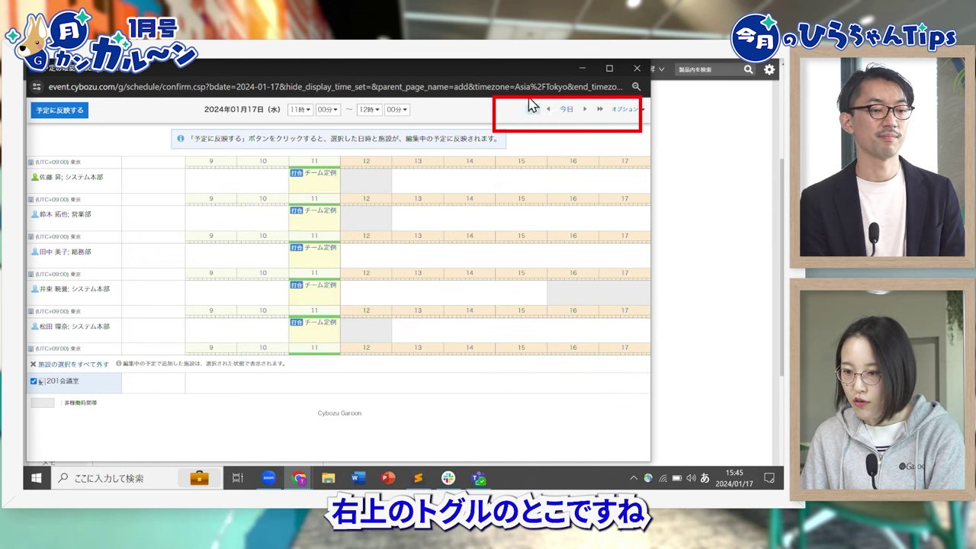
click(584, 109)
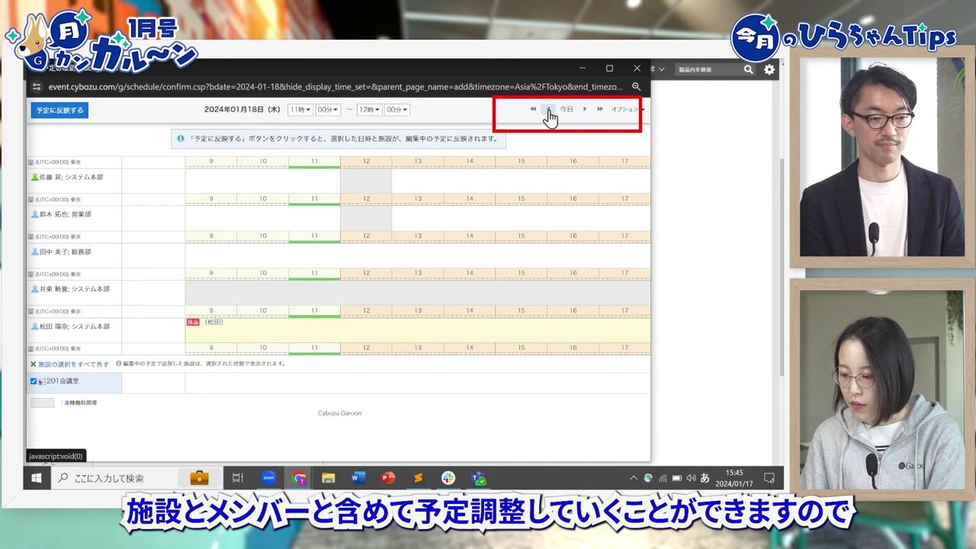
click(548, 111)
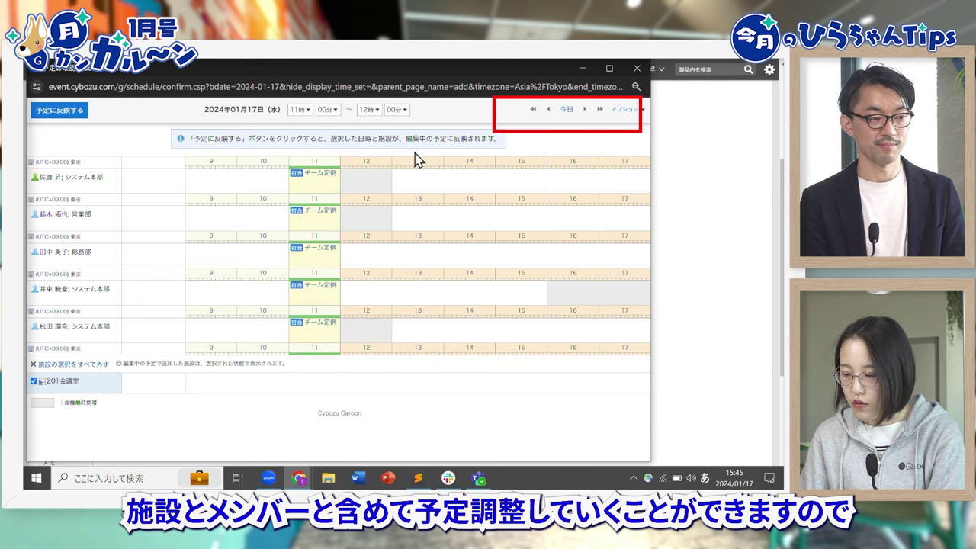
click(637, 68)
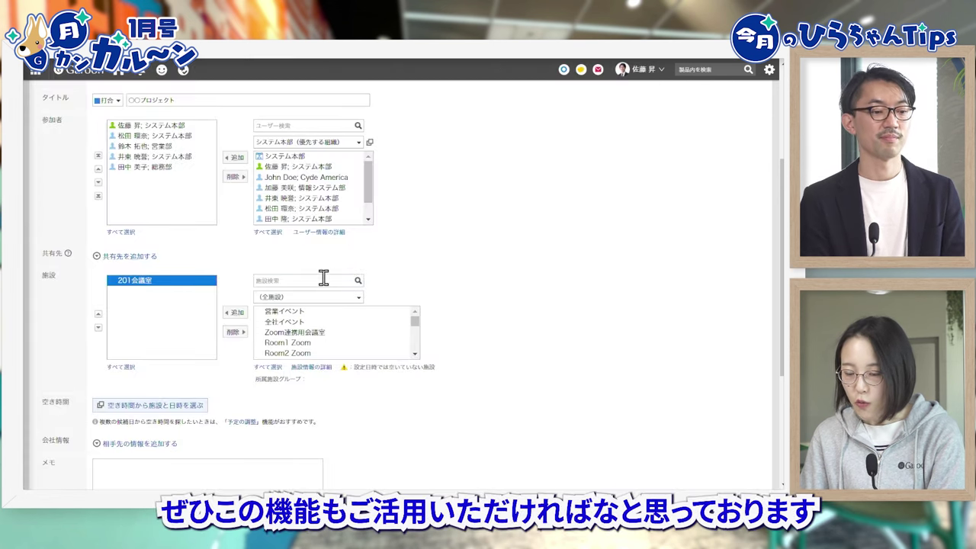
scroll(401, 257, down, 5)
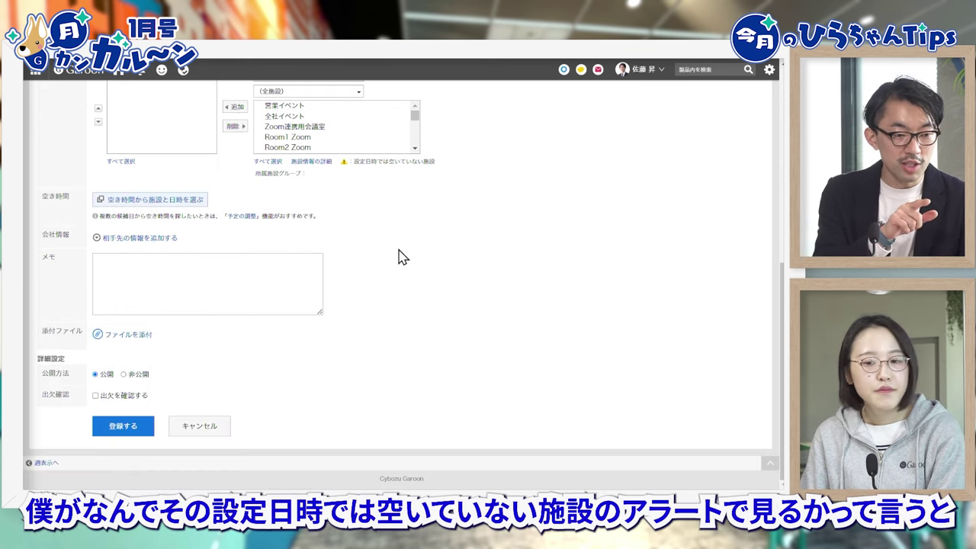
drag(355, 164, 437, 162)
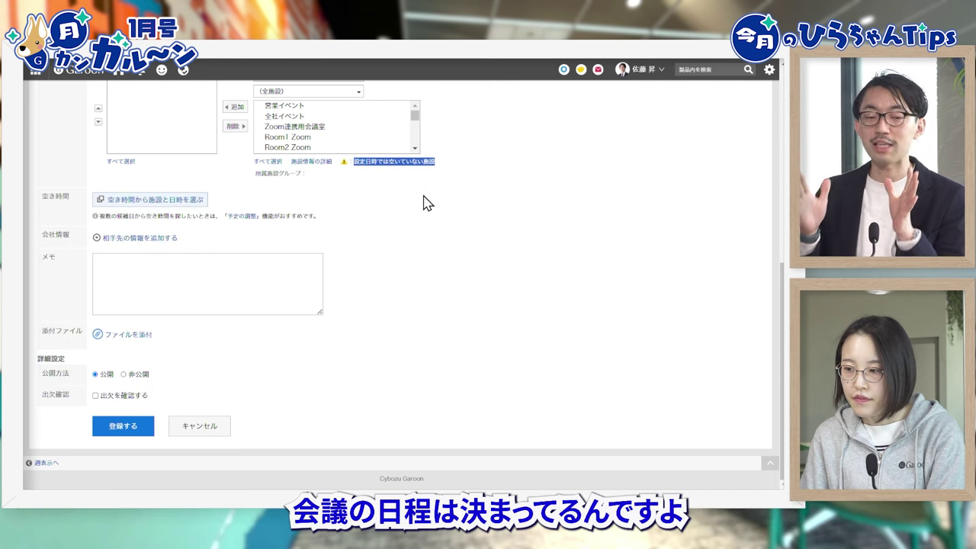
click(424, 196)
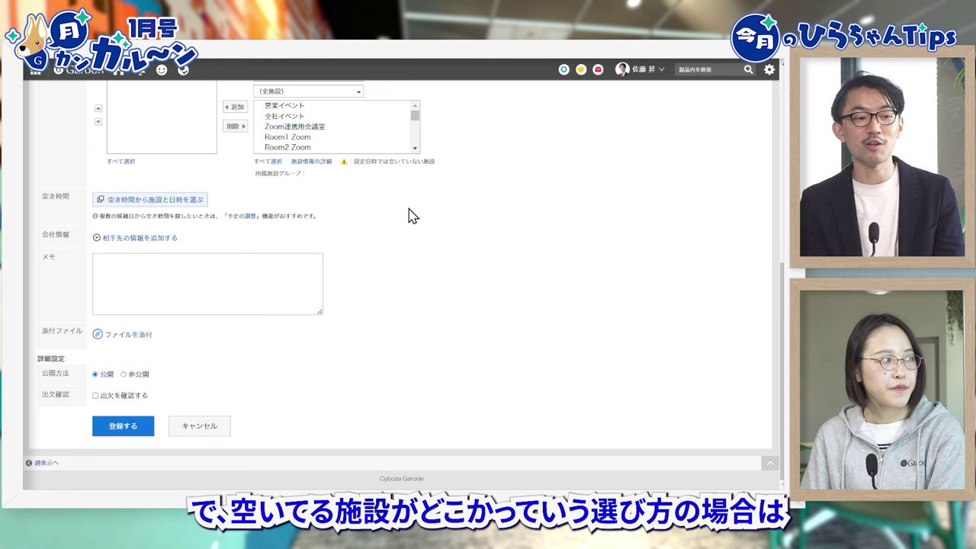
scroll(410, 216, up, 3)
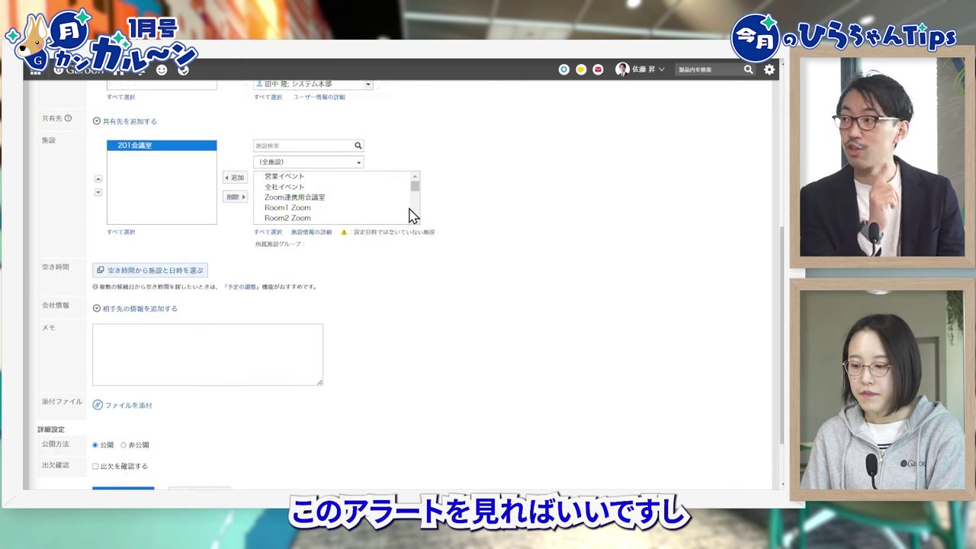
drag(356, 281, 429, 280)
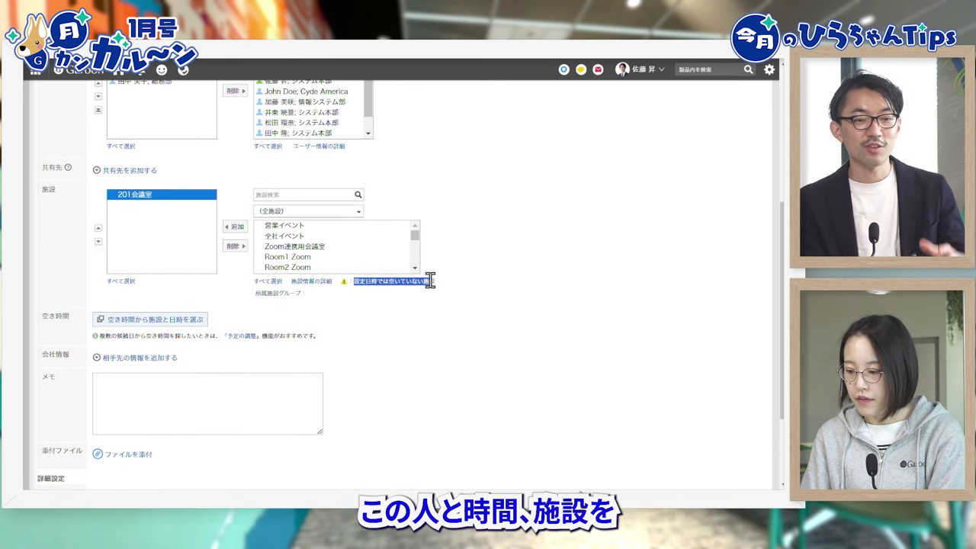
click(428, 298)
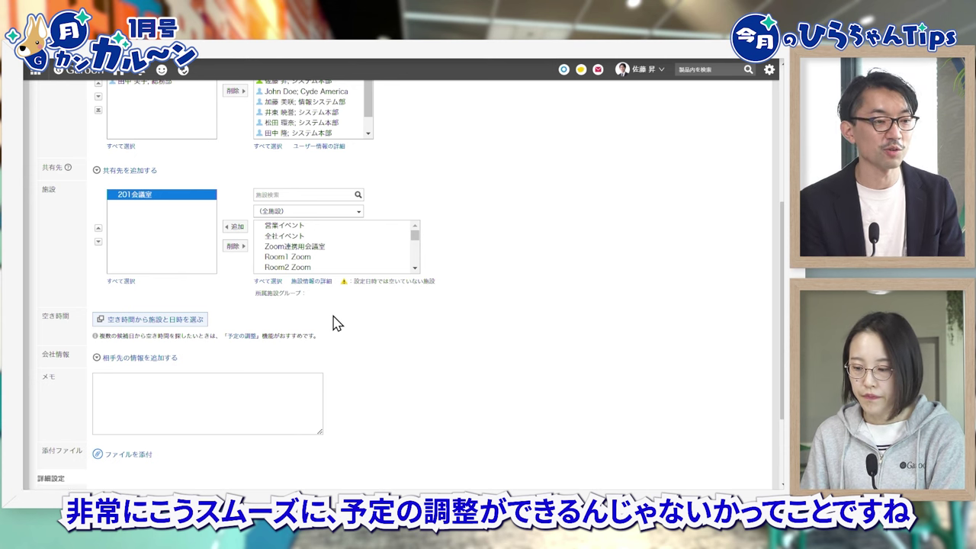
- Register the ○○プロジェクト event and return to the week view
scroll(333, 324, down, 3)
click(142, 436)
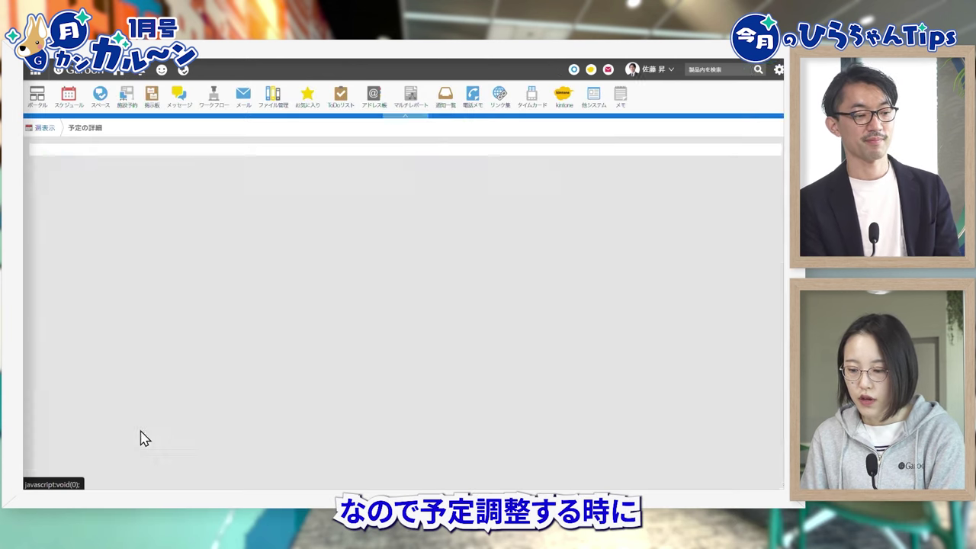
click(40, 125)
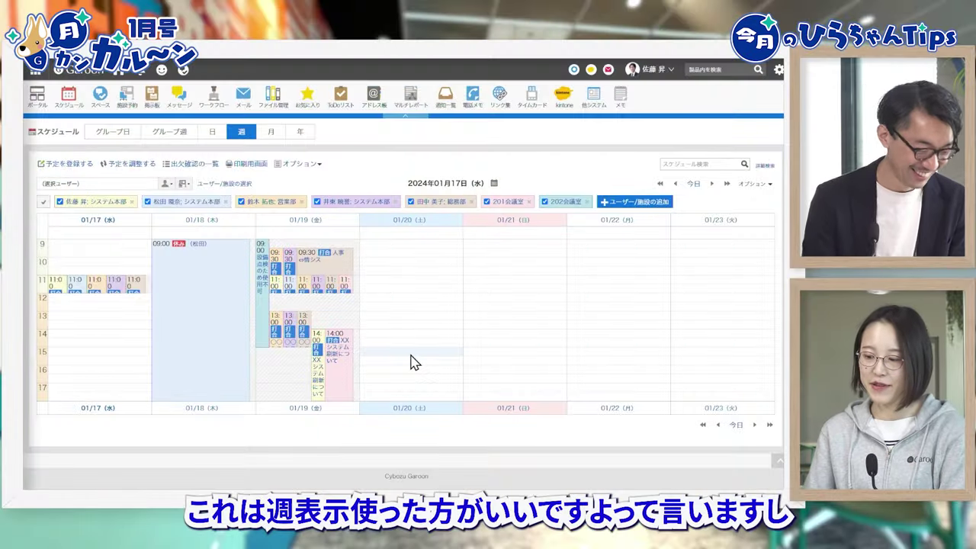
- Open the 09:30 人事⇔情シス event on 01/19 and show its participants' schedules by week
click(332, 252)
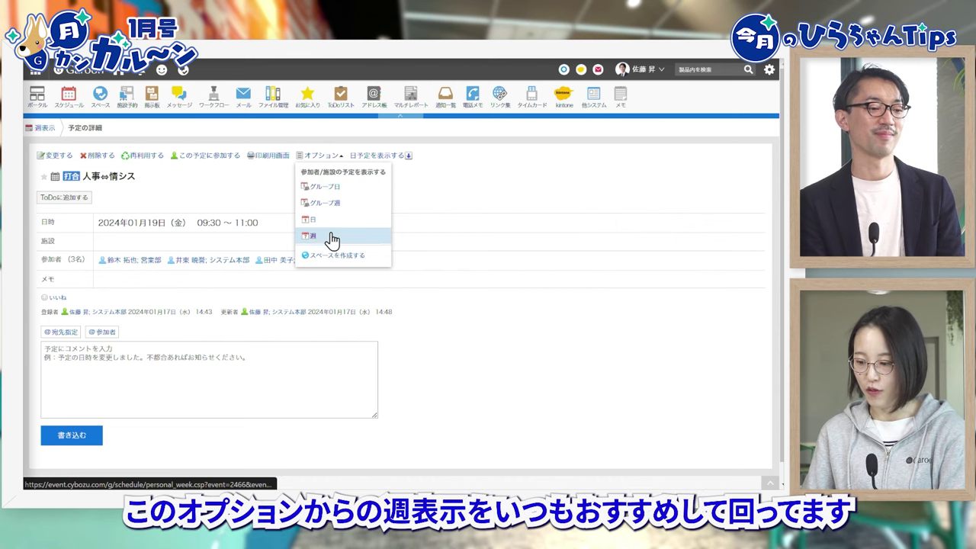
click(332, 238)
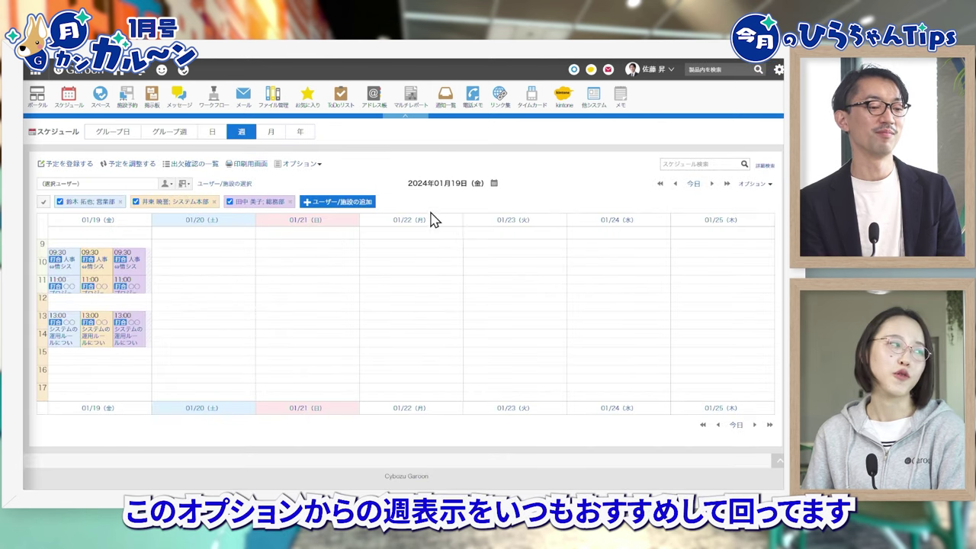